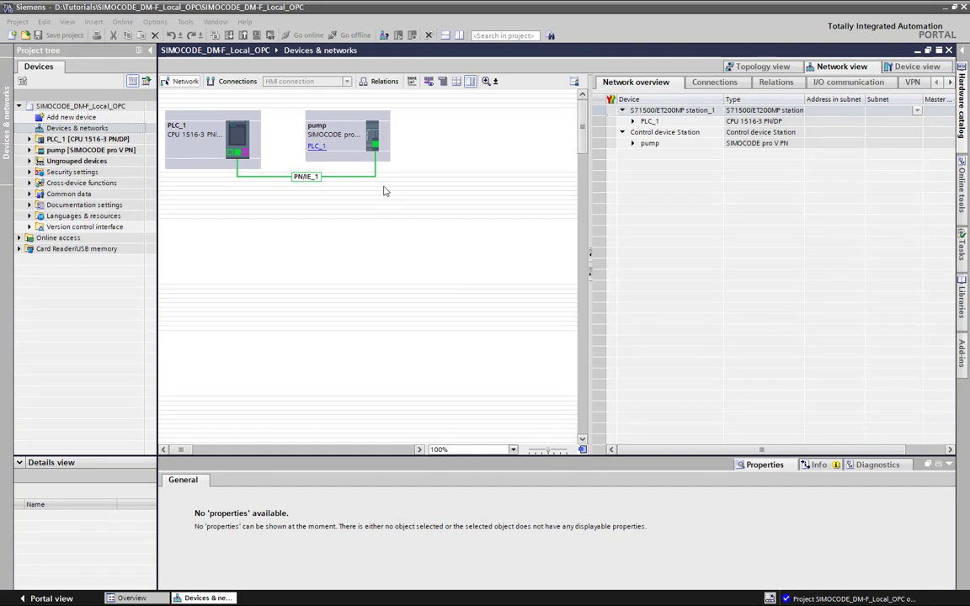
Open the offline pump device's Parameters editor, showing article number 3UF7 011-1A*00-0 at Identification.
click(374, 131)
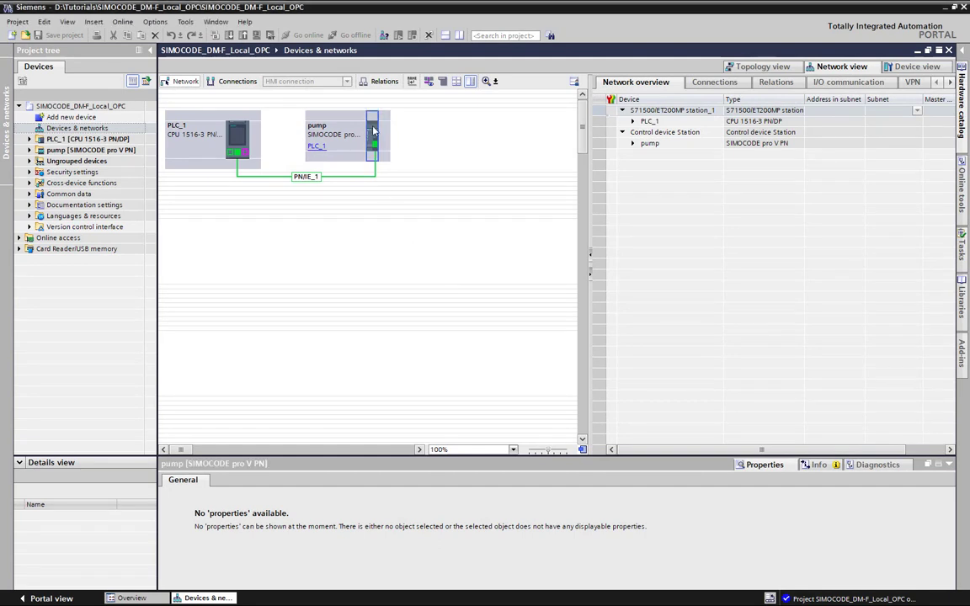
double_click(374, 131)
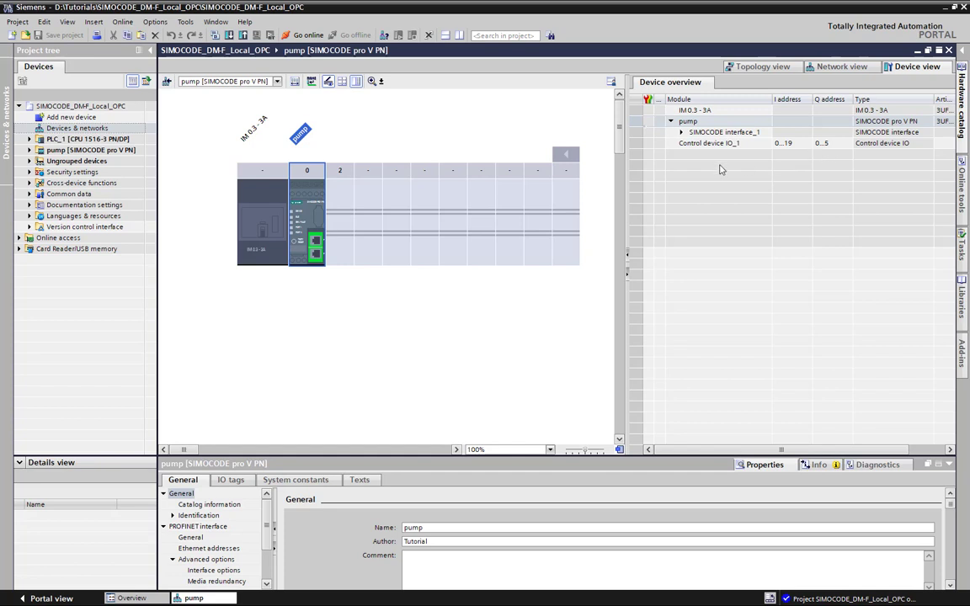
click(30, 141)
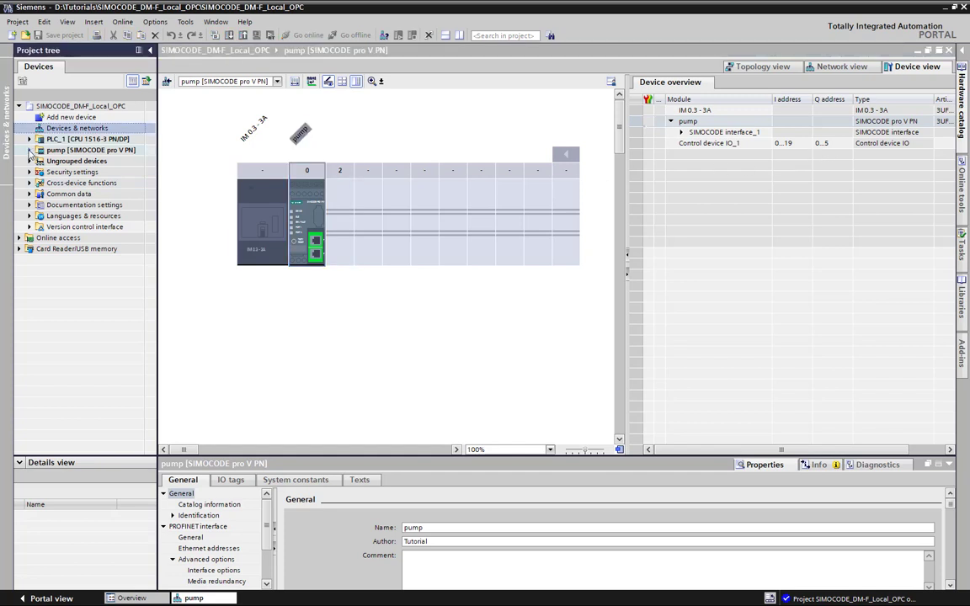
click(30, 151)
double_click(72, 183)
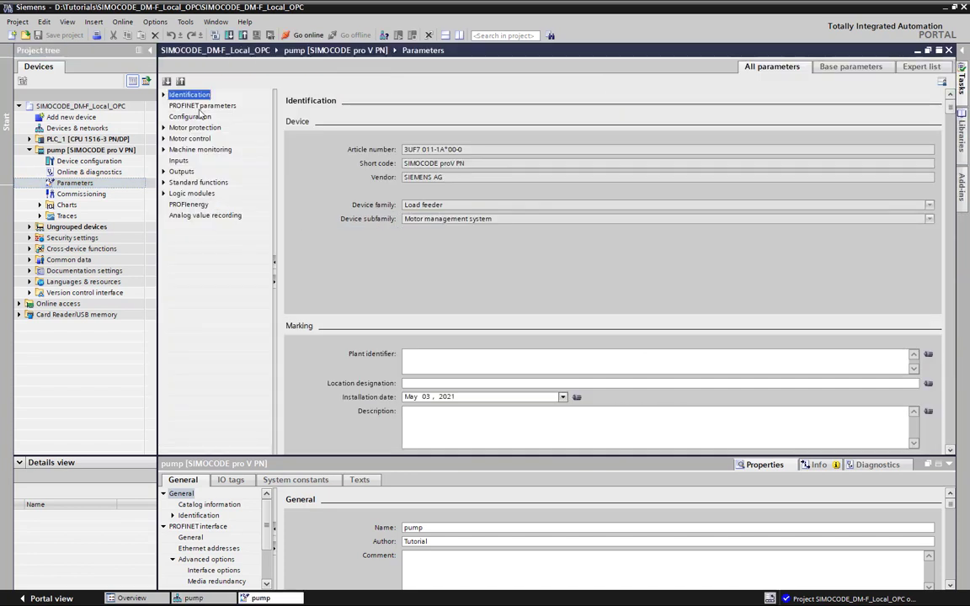
Review the pump's PROFINET parameters down to Diagnostics and Startup parameter block, then collapse the pump entry.
click(202, 106)
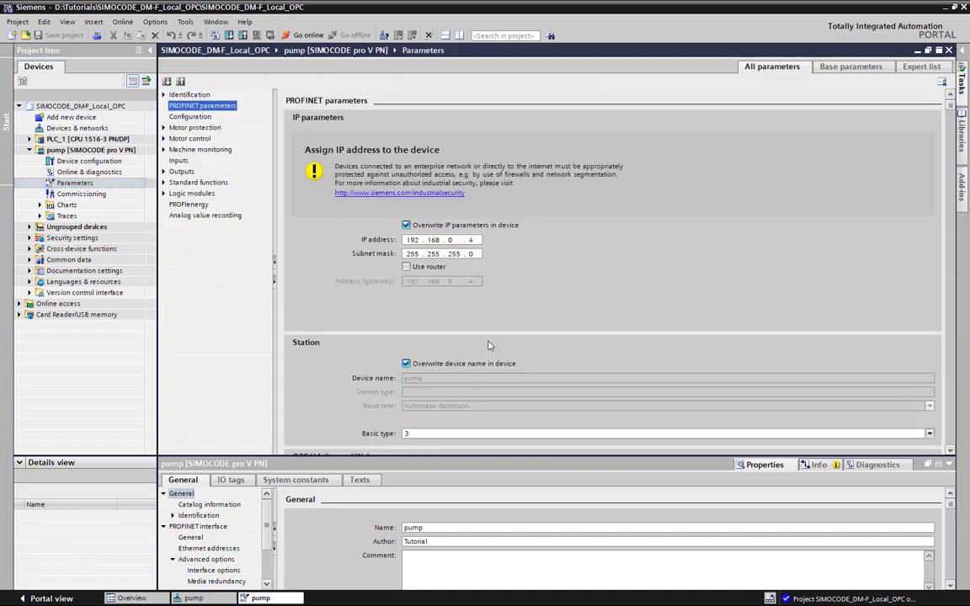
scroll(487, 342, down, 6)
scroll(493, 356, down, 3)
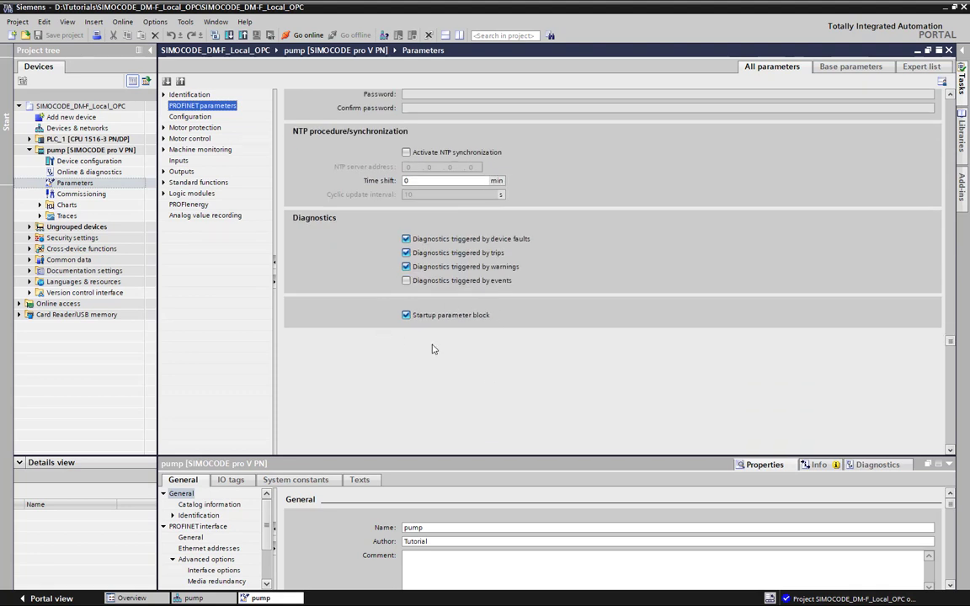
click(29, 150)
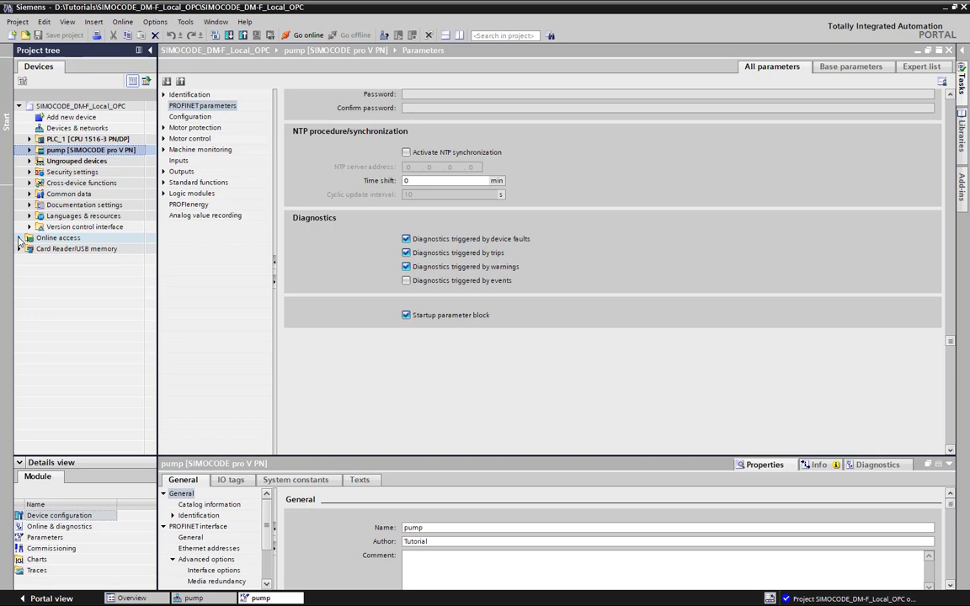
Scan the HighSpeed USB-Ethernet Adapter for devices and open pump [192.168.0.4]'s online Parameters.
click(20, 238)
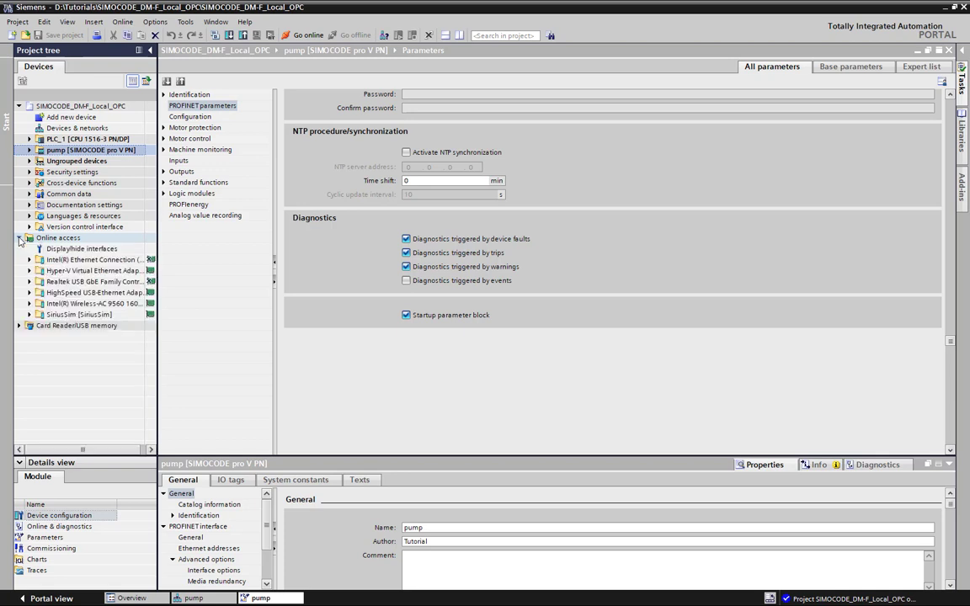
click(30, 292)
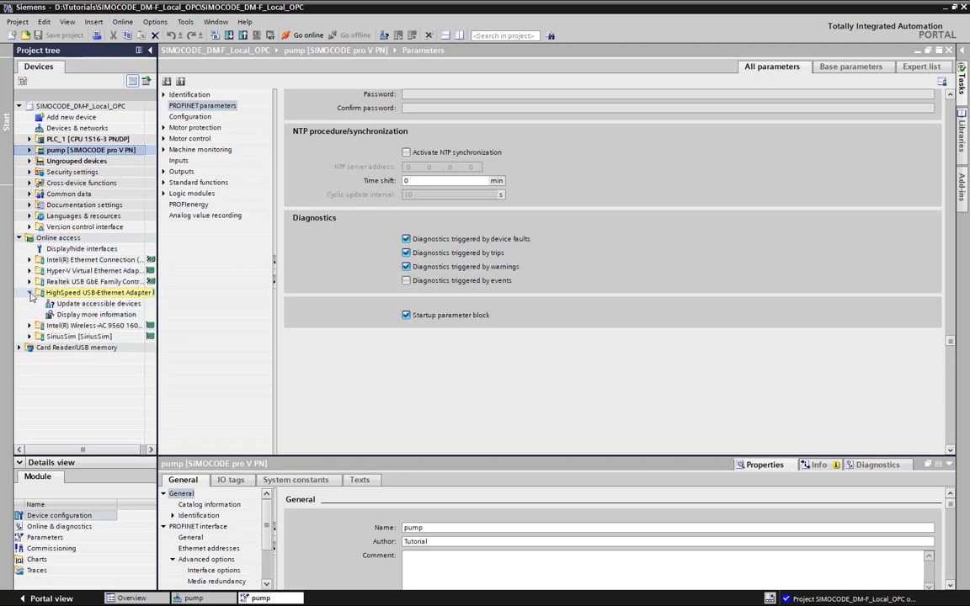
double_click(80, 305)
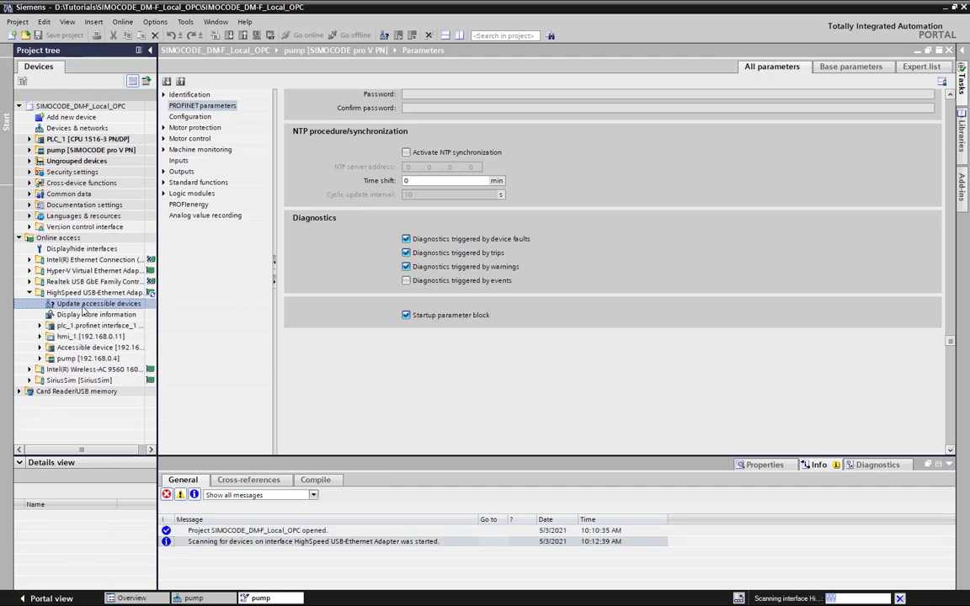
click(39, 359)
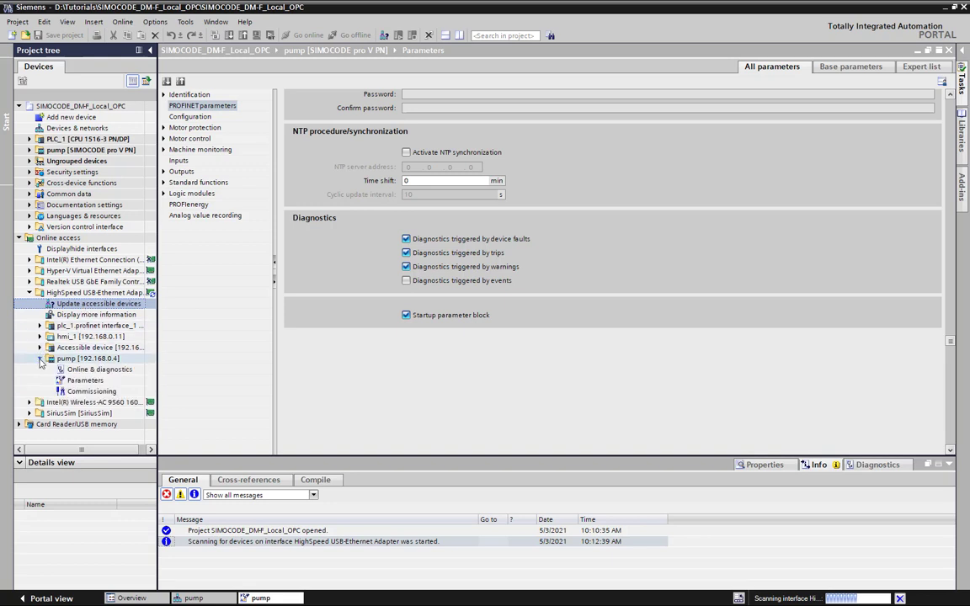
double_click(85, 381)
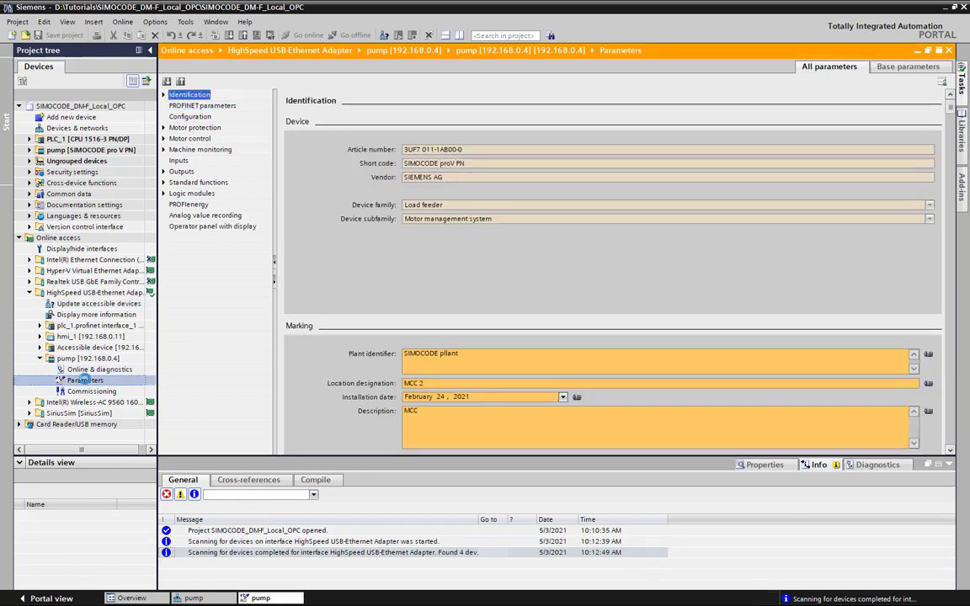
Uncheck Startup parameter block in the live pump's PROFINET parameters and load the parameters to the device.
click(202, 106)
scroll(552, 317, down, 5)
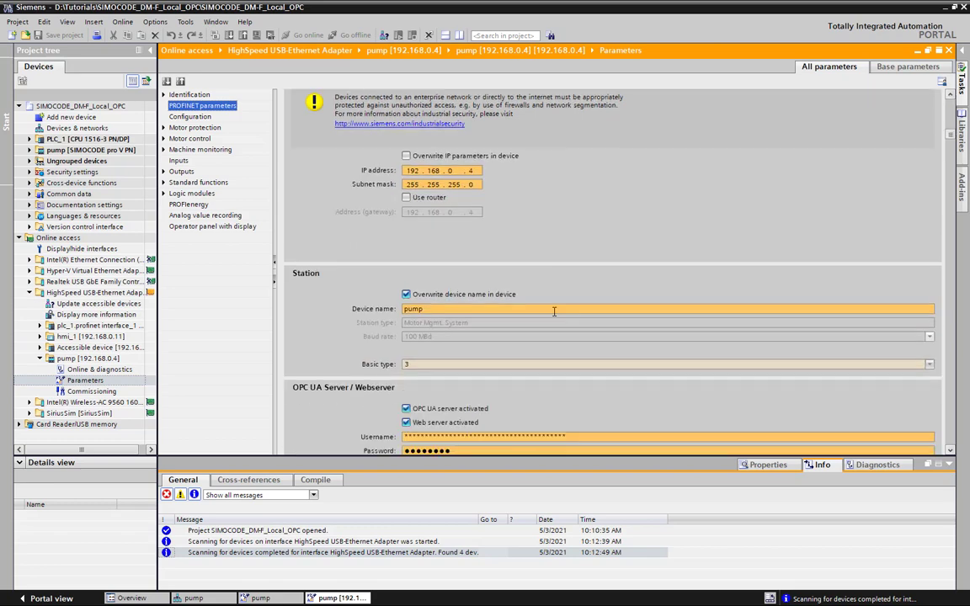
scroll(554, 317, down, 3)
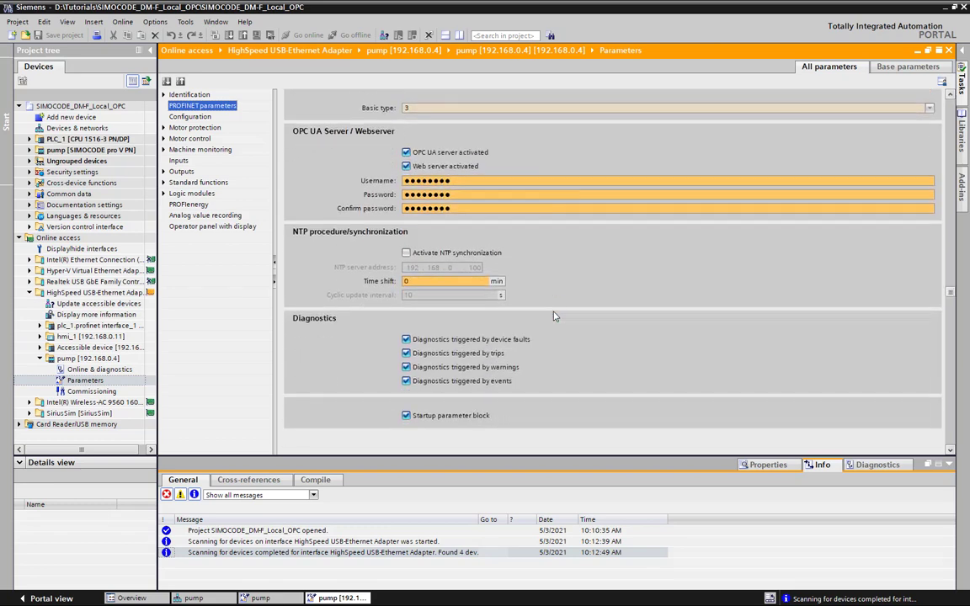
click(407, 401)
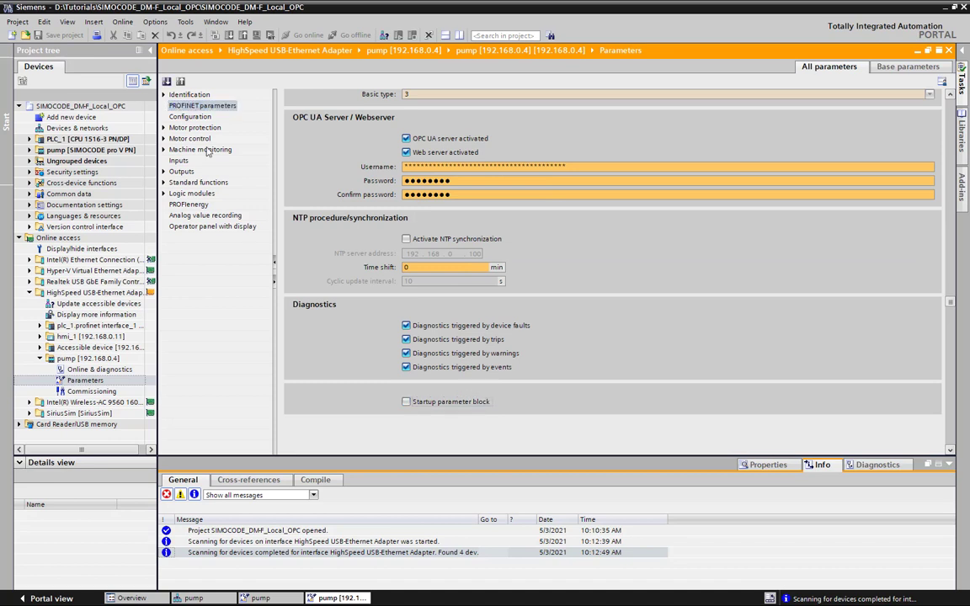
click(167, 81)
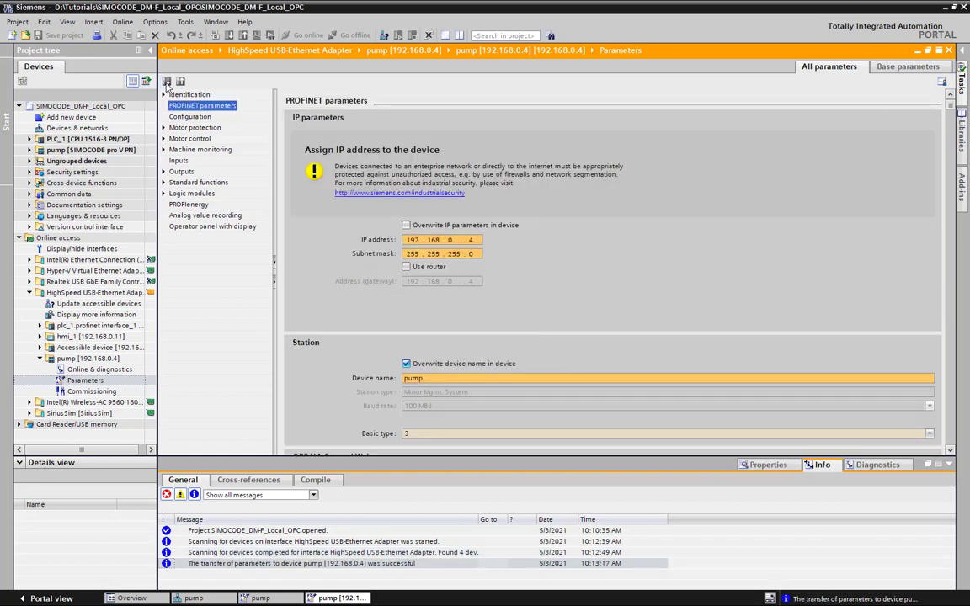
Attempt uploading pump [192.168.0.4] as a new station, cancelling because a device named pump already exists.
right_click(88, 359)
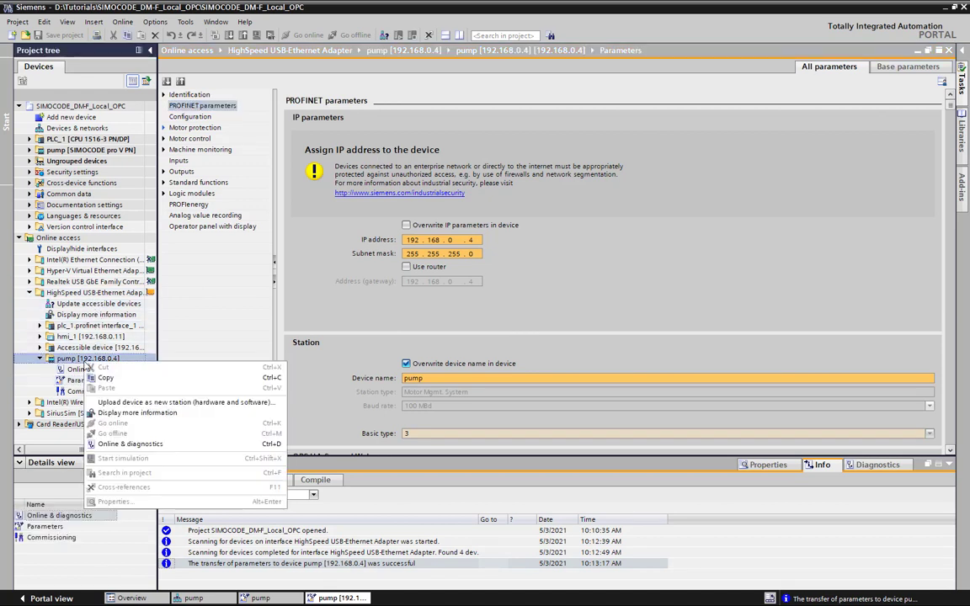
click(135, 404)
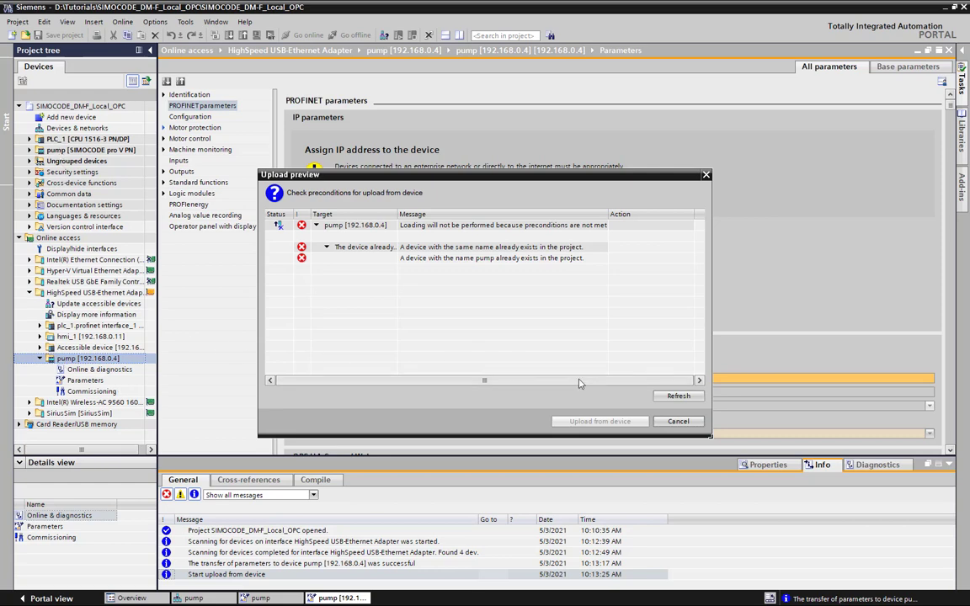
click(676, 421)
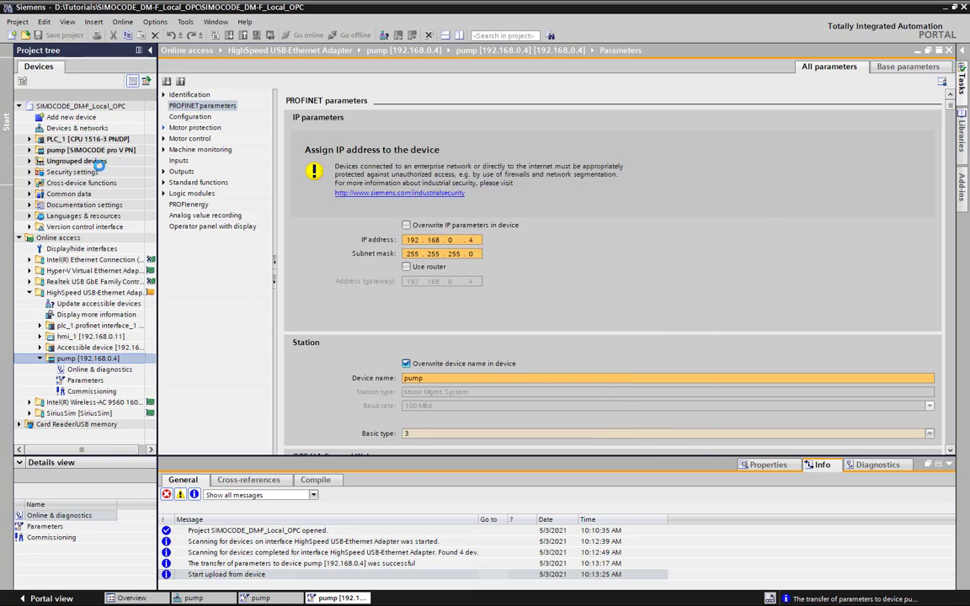
click(61, 150)
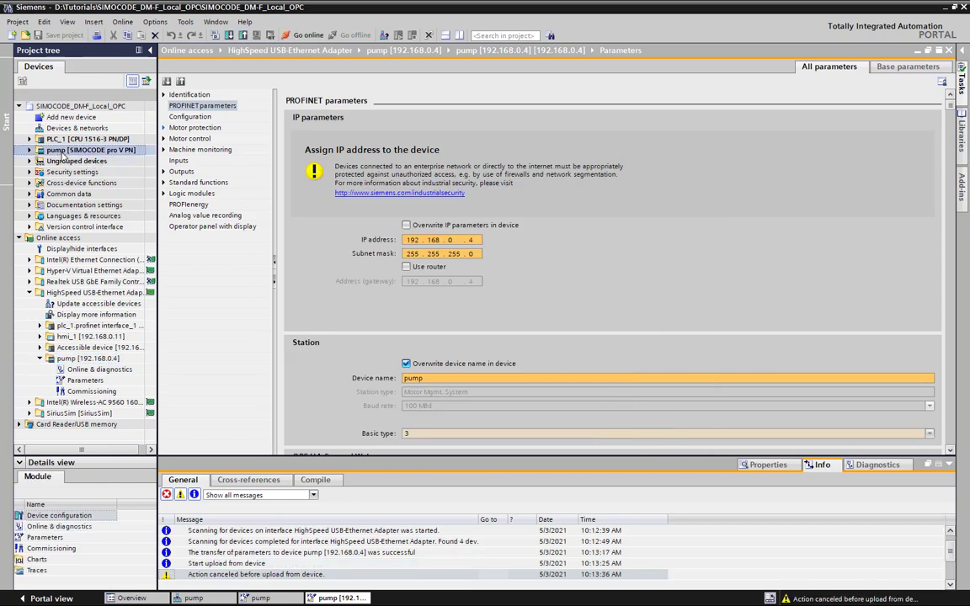
Rename the project's existing pump device to pump2.
click(61, 151)
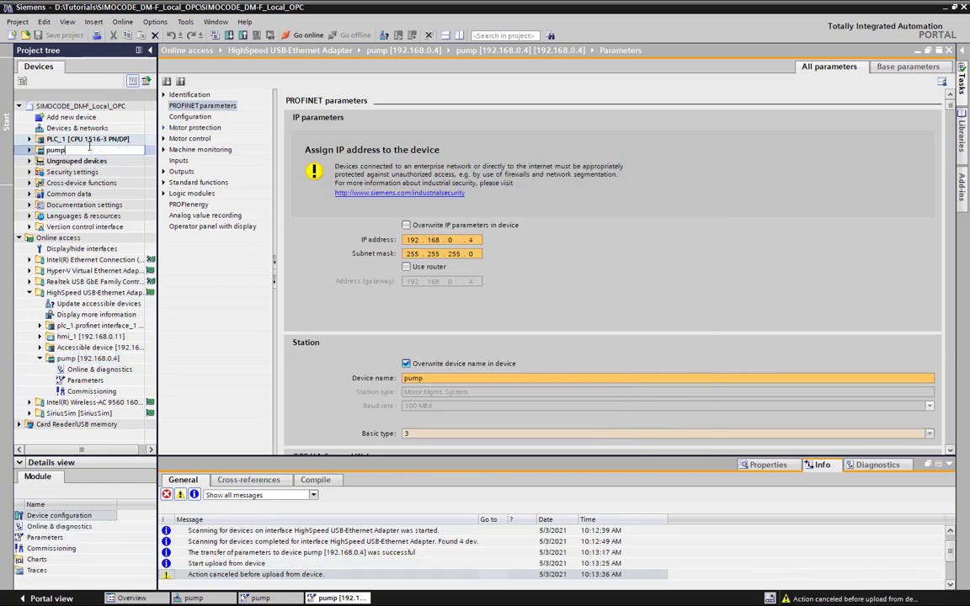
text(2)
key(Return)
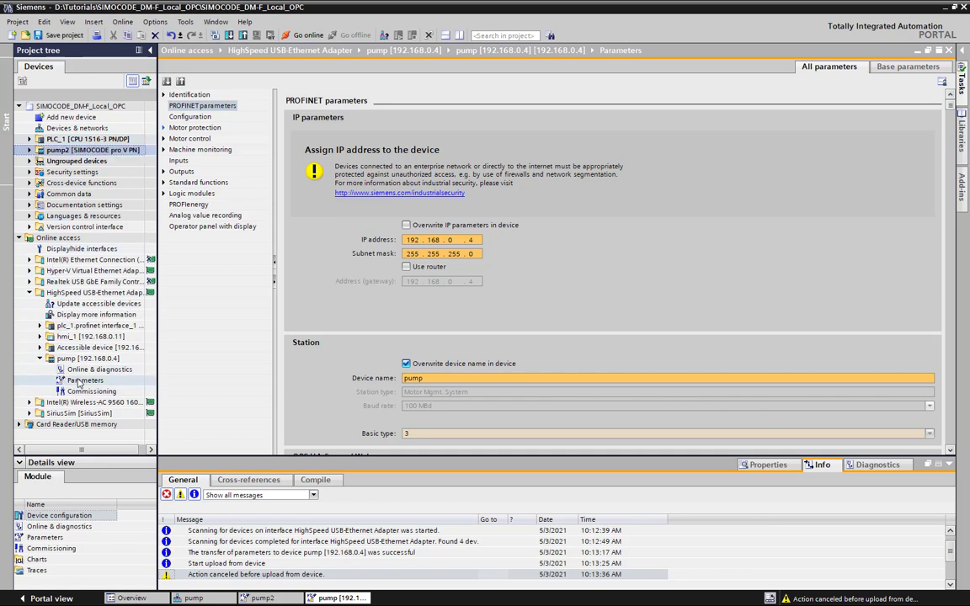
Upload the live pump [192.168.0.4] as a new station and show Devices & networks.
right_click(87, 363)
click(127, 401)
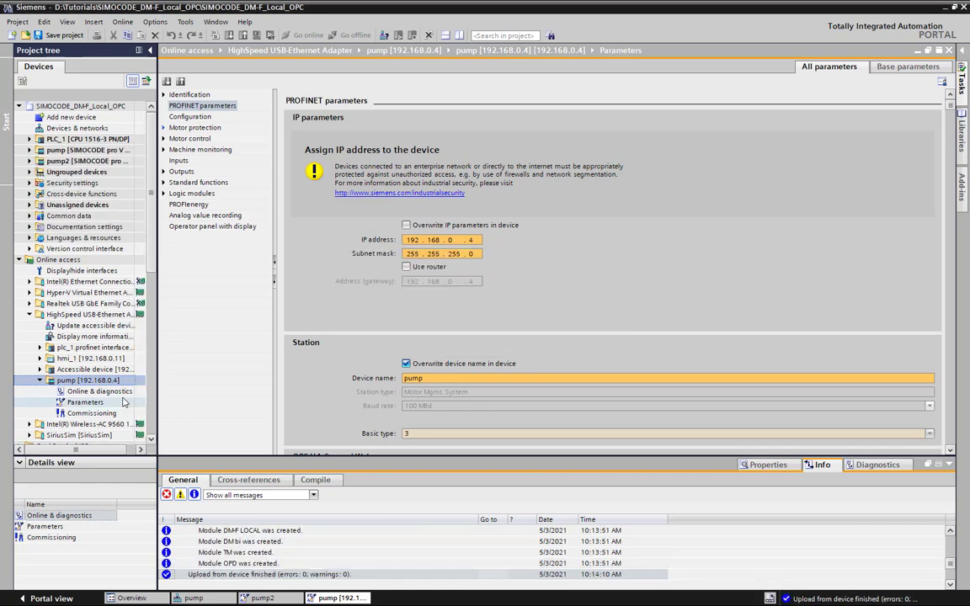
double_click(89, 128)
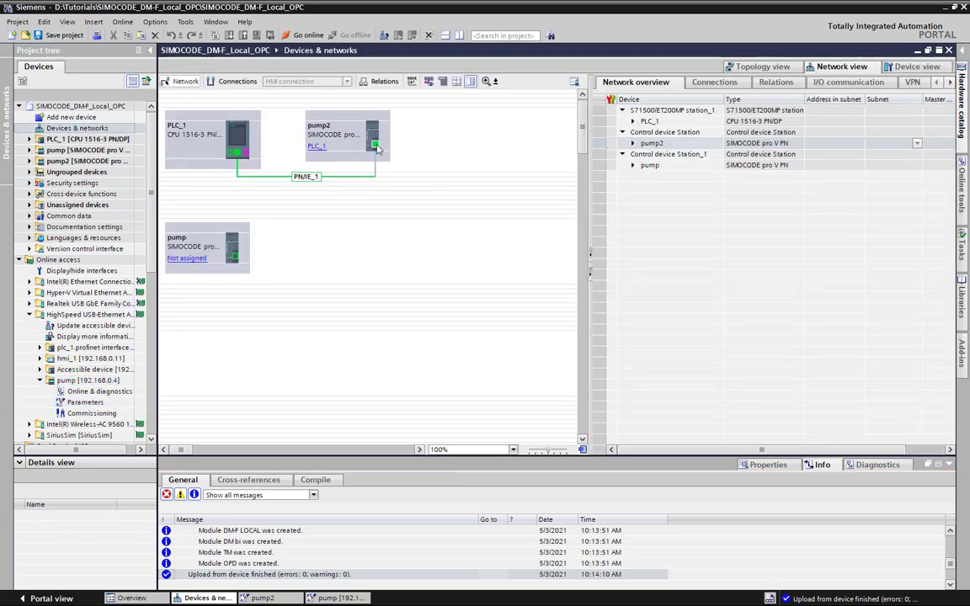
Disconnect pump2 from PN/IE_1, connect the uploaded pump to PLC_1, and open pump's Device view.
right_click(376, 149)
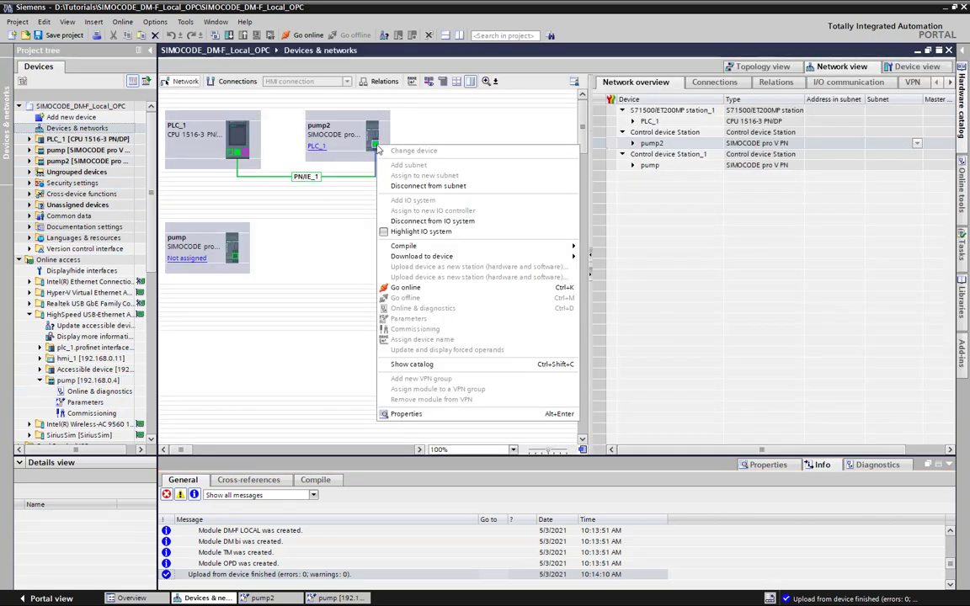
click(409, 186)
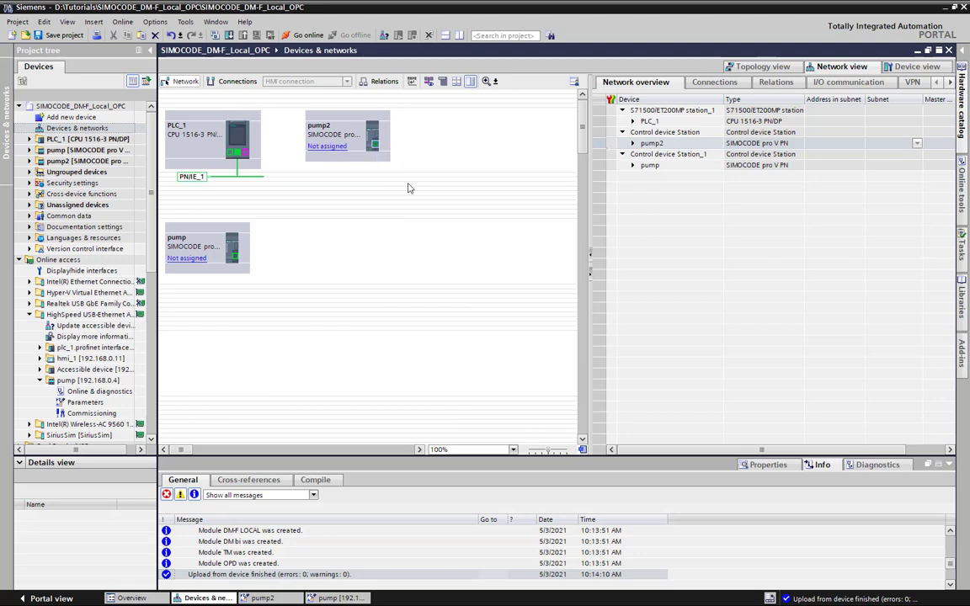
drag(234, 253, 240, 156)
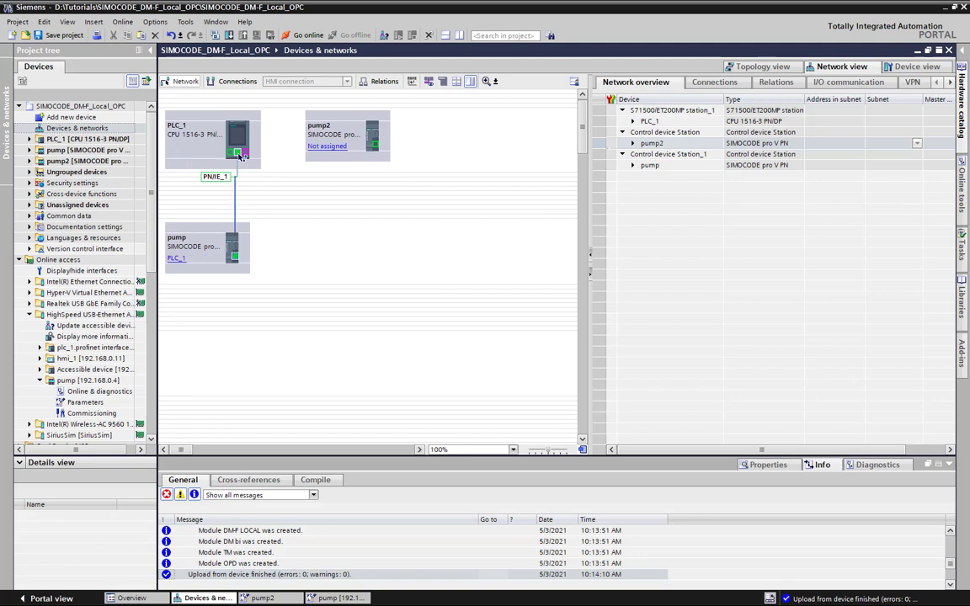
click(197, 264)
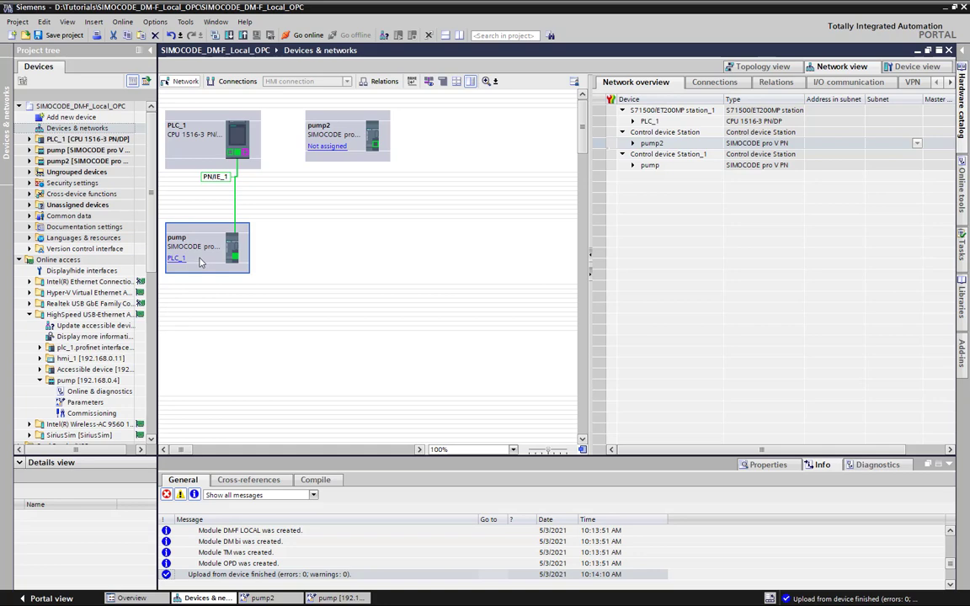
double_click(232, 246)
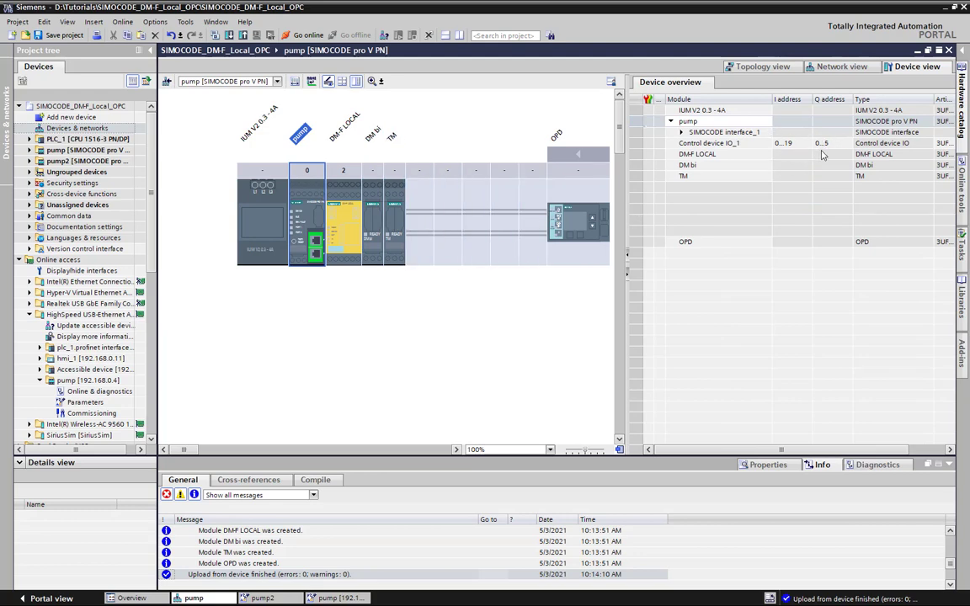
Delete the pump2 station in Devices & networks, confirm, and save the project.
click(74, 128)
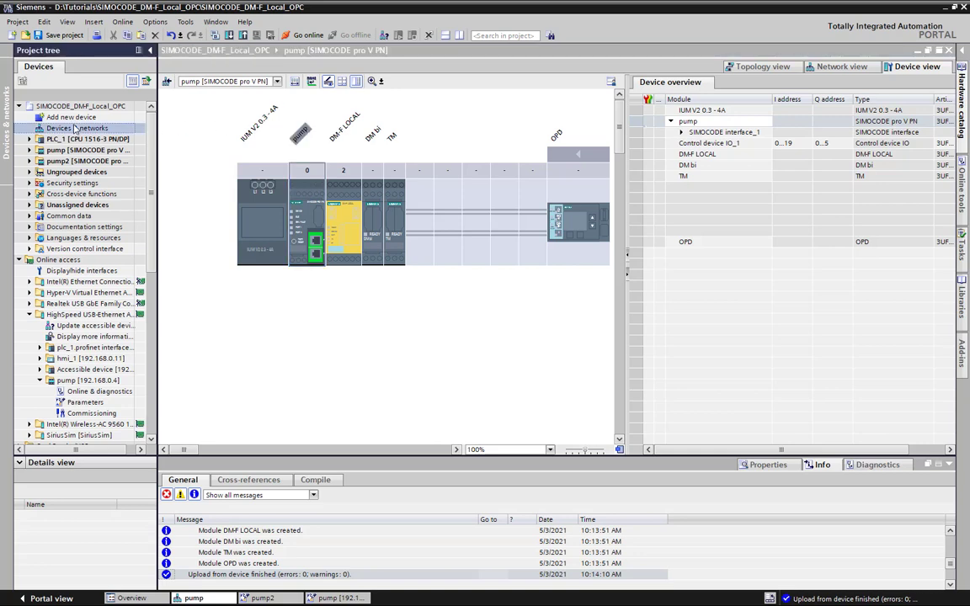
double_click(74, 128)
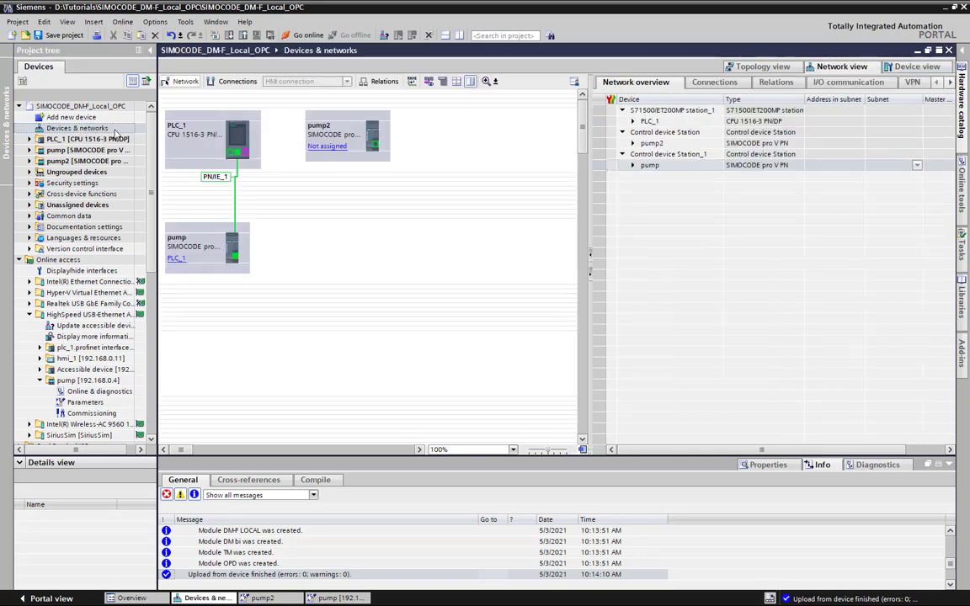
right_click(330, 118)
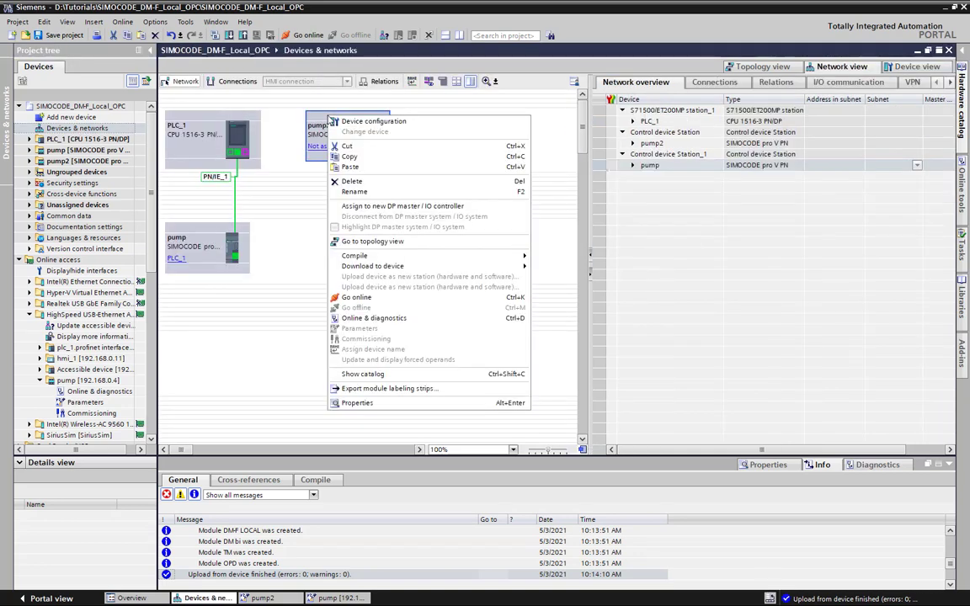
click(358, 181)
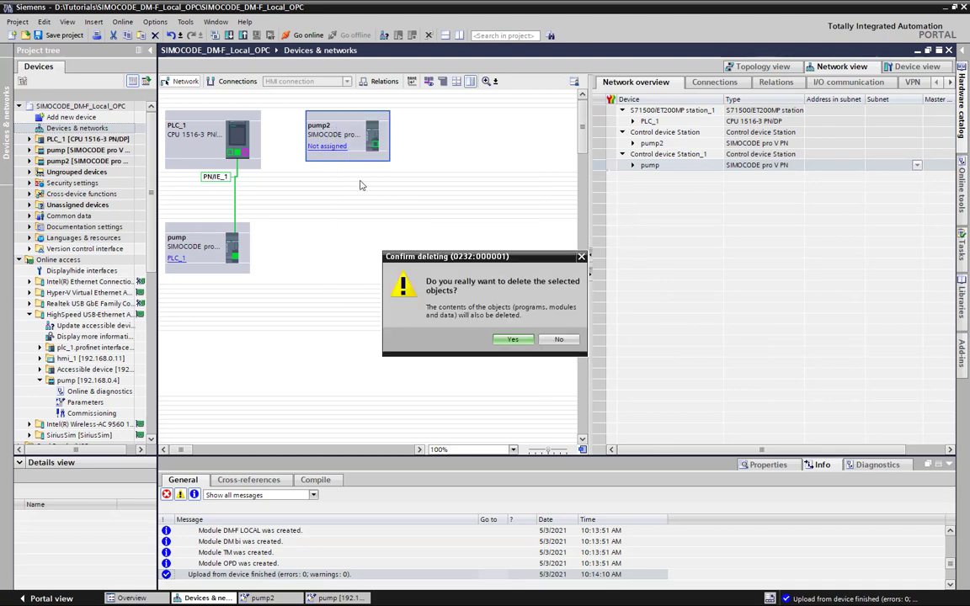
click(513, 340)
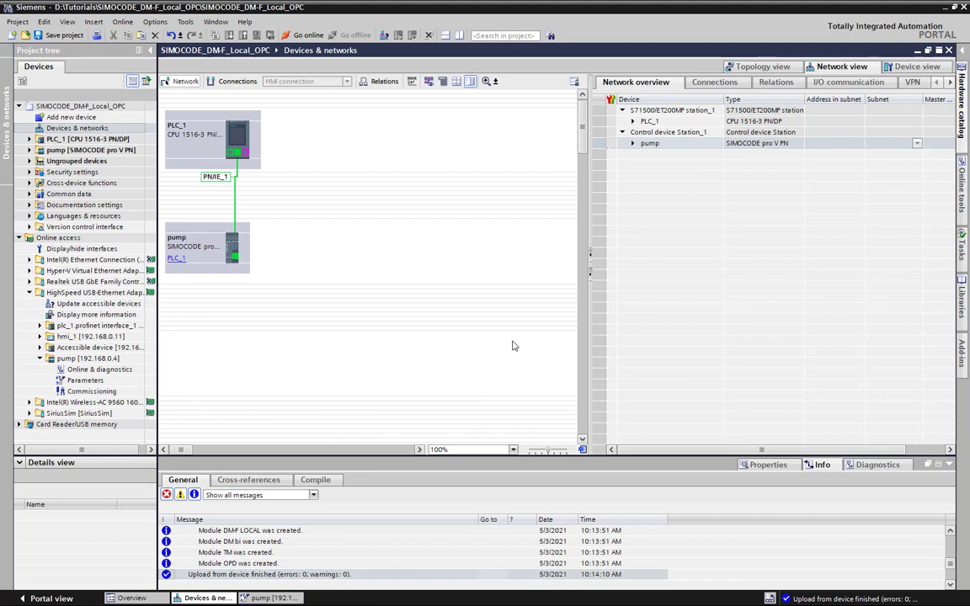
click(63, 35)
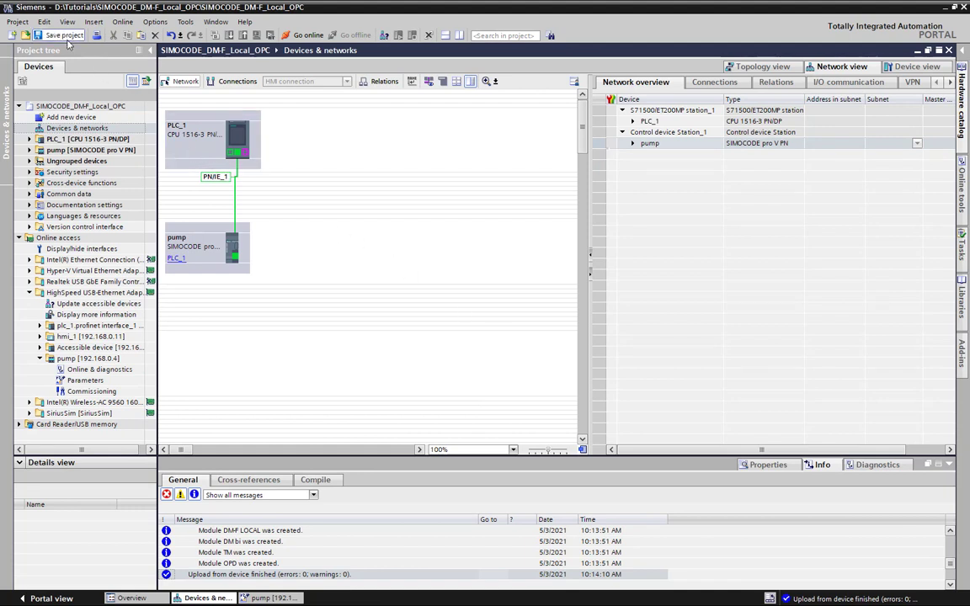
Download the configuration to PLC_1 after searching for it, then finish and restart PLC_1.
click(197, 120)
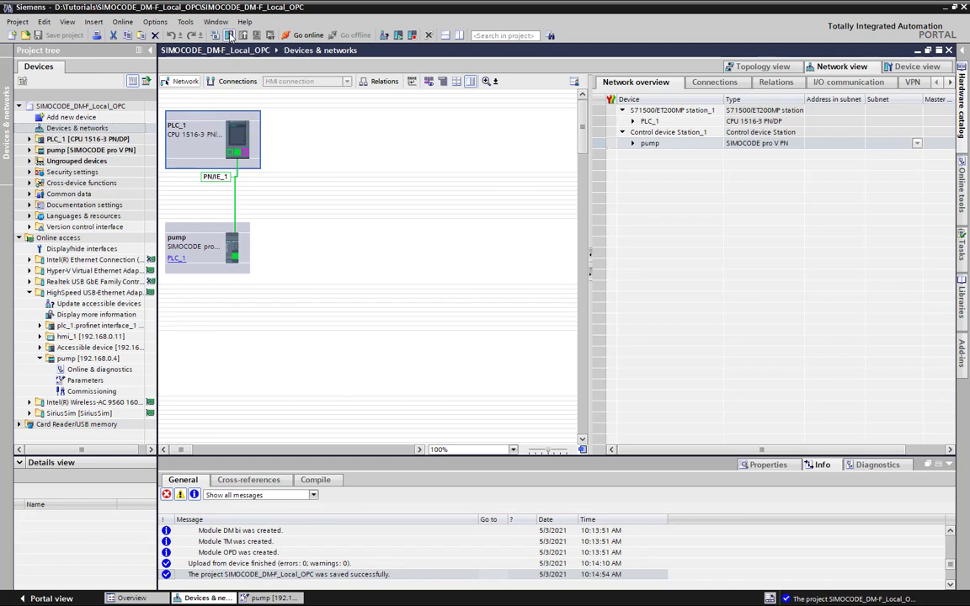
click(230, 37)
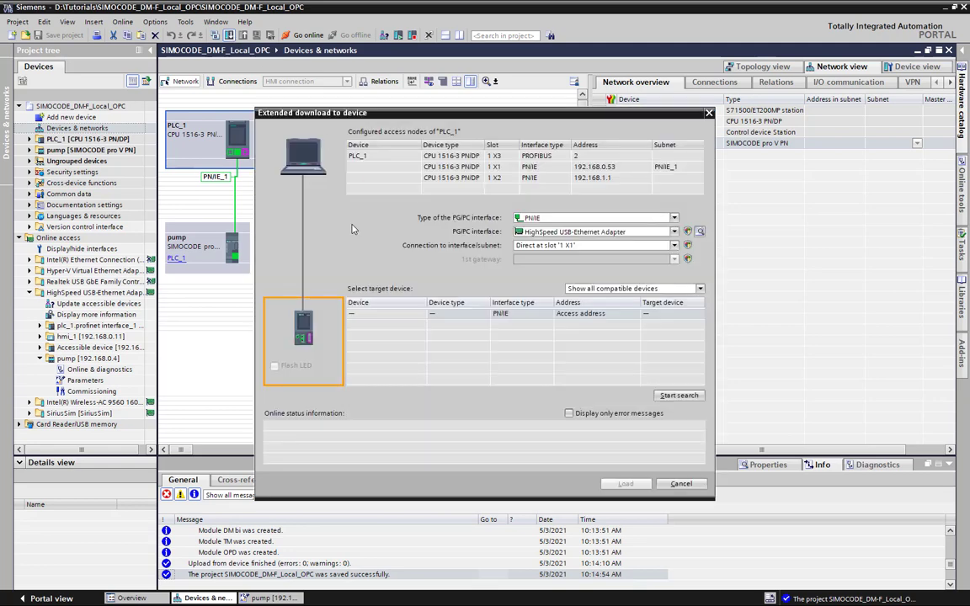
click(674, 397)
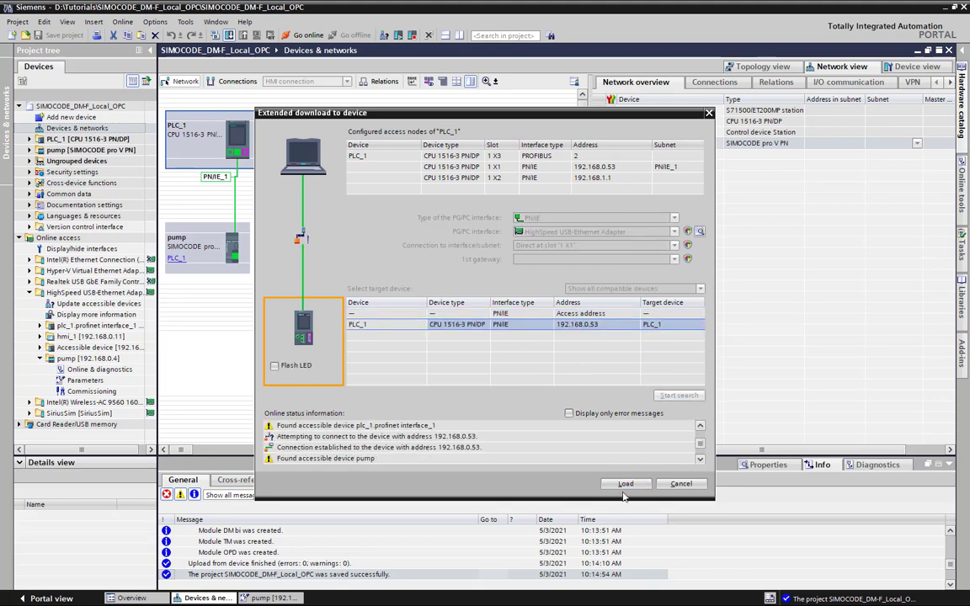
click(624, 483)
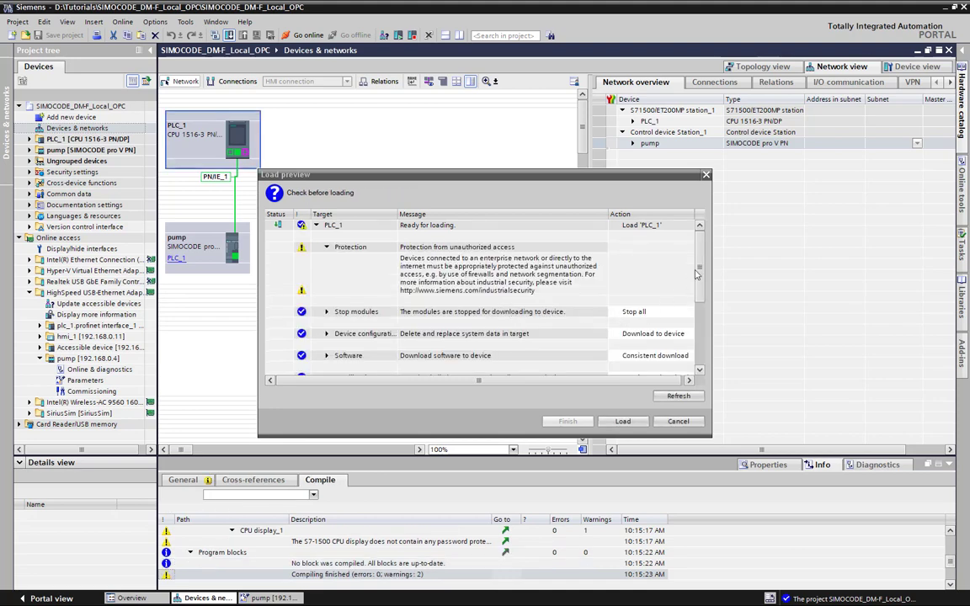
drag(699, 255, 705, 303)
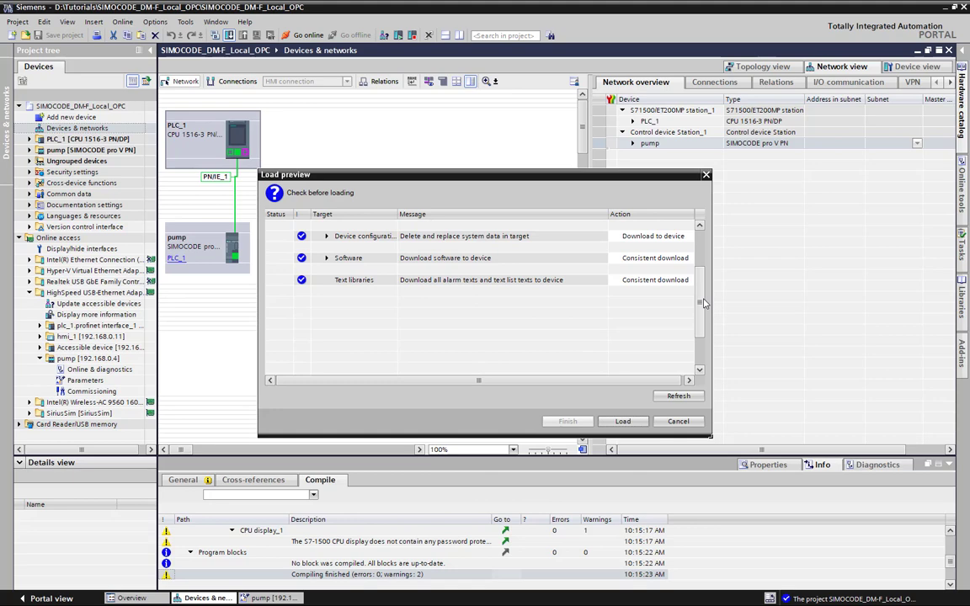
click(623, 422)
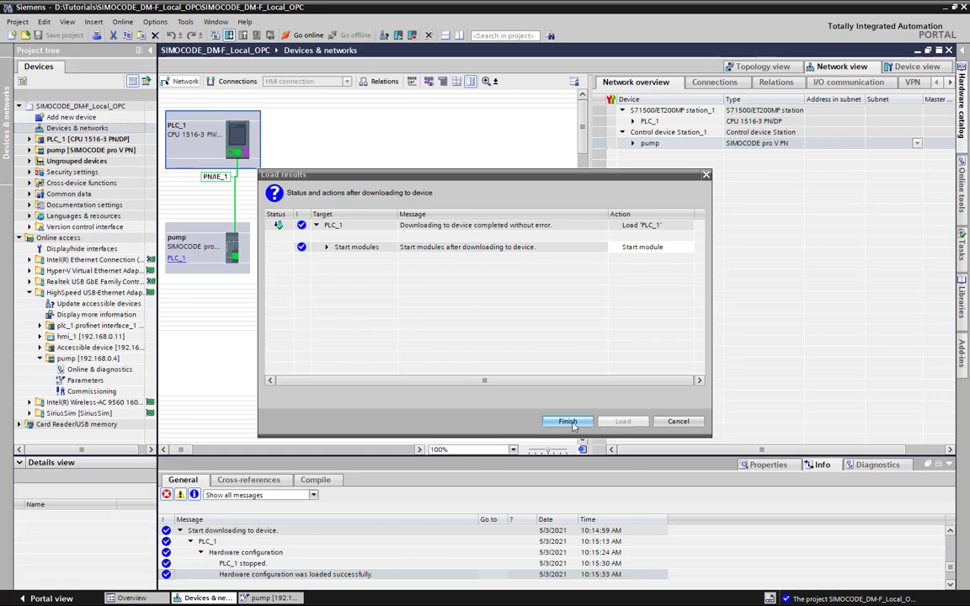
click(567, 422)
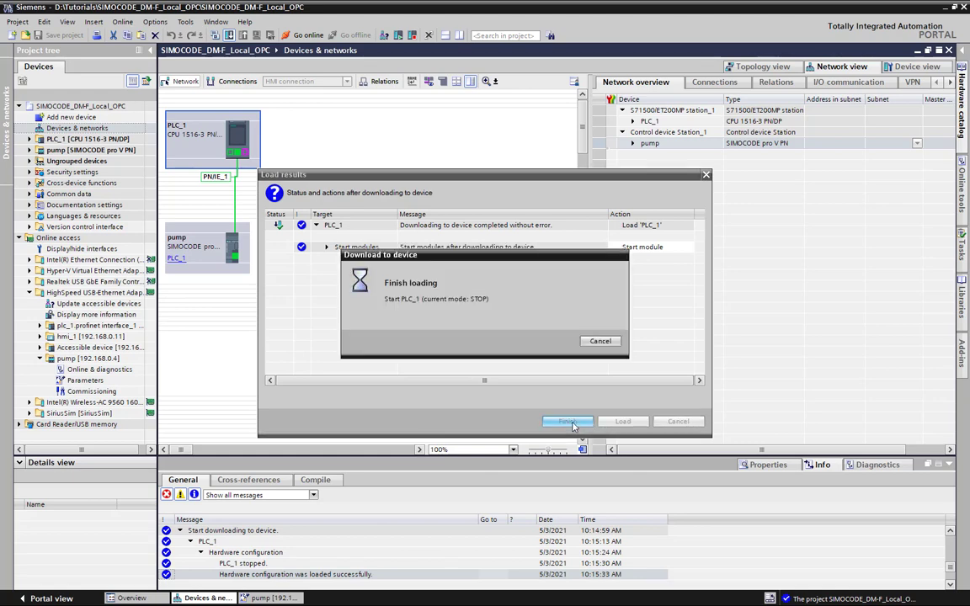